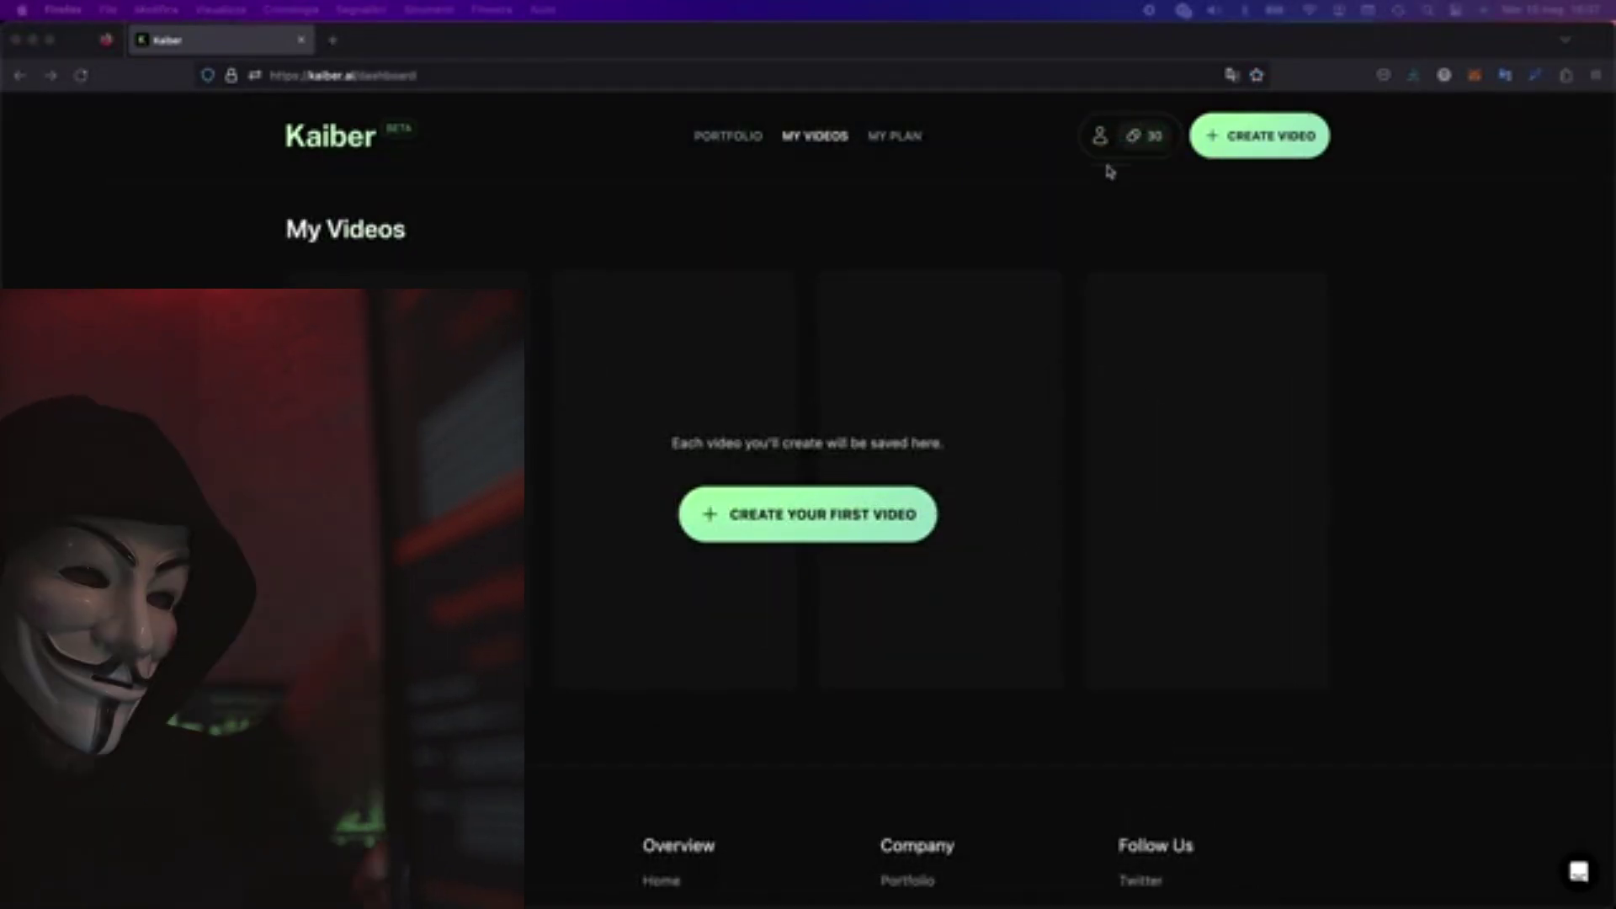
After a glance at pricing, upload the DreamShaper cyborg image from Downloads as the starting image.
left_click(914, 139)
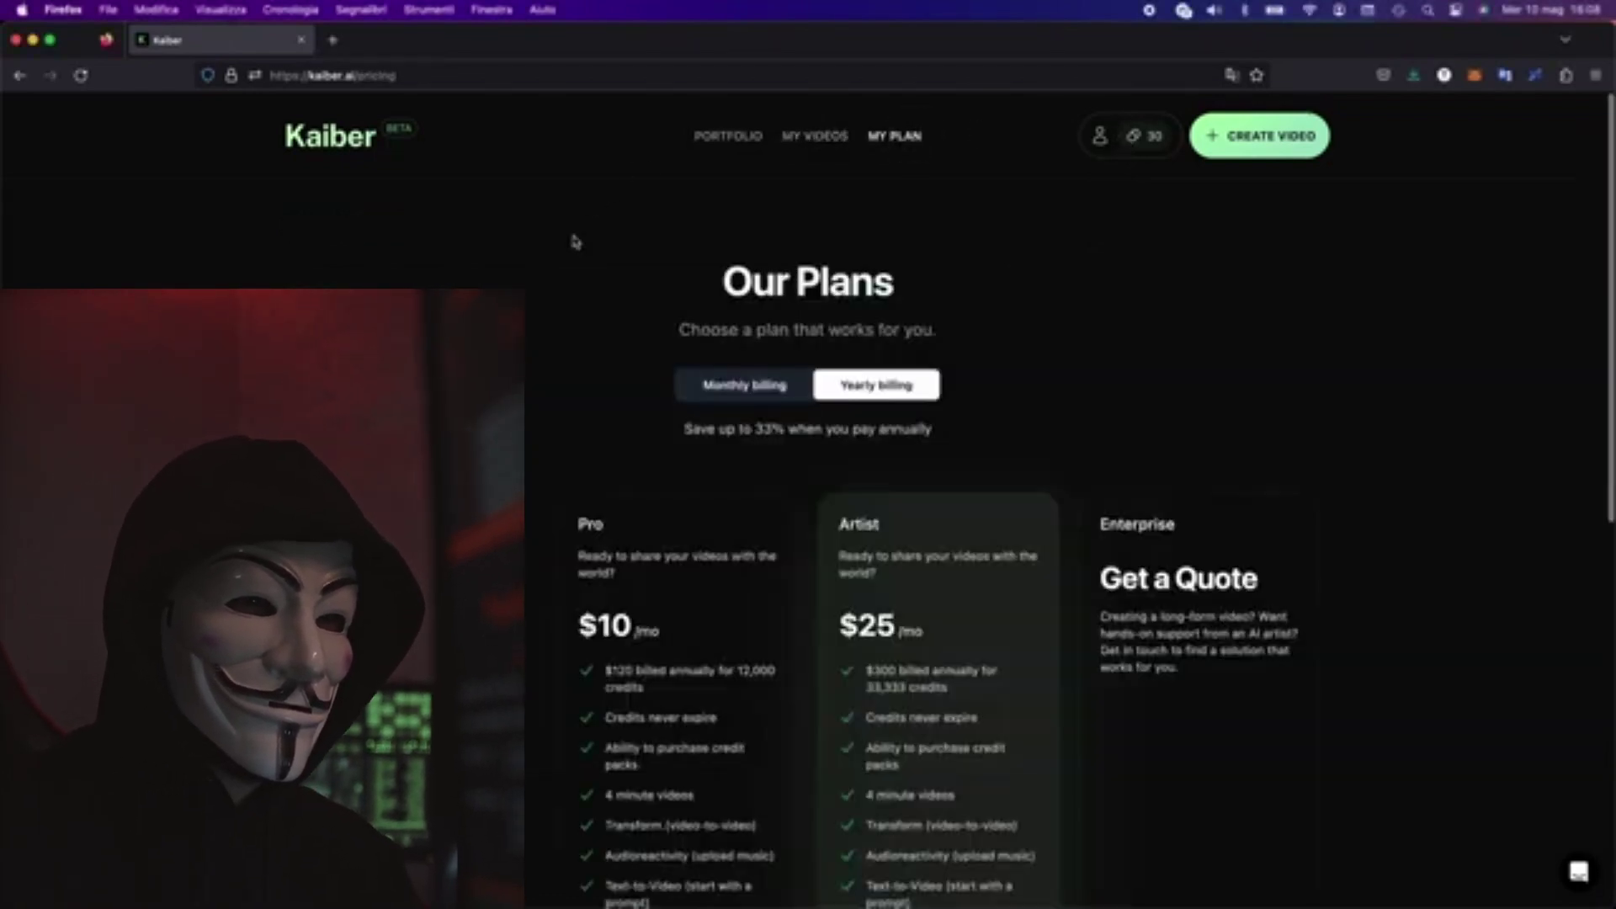
scroll(570, 226, "down", 5)
key("super+Left")
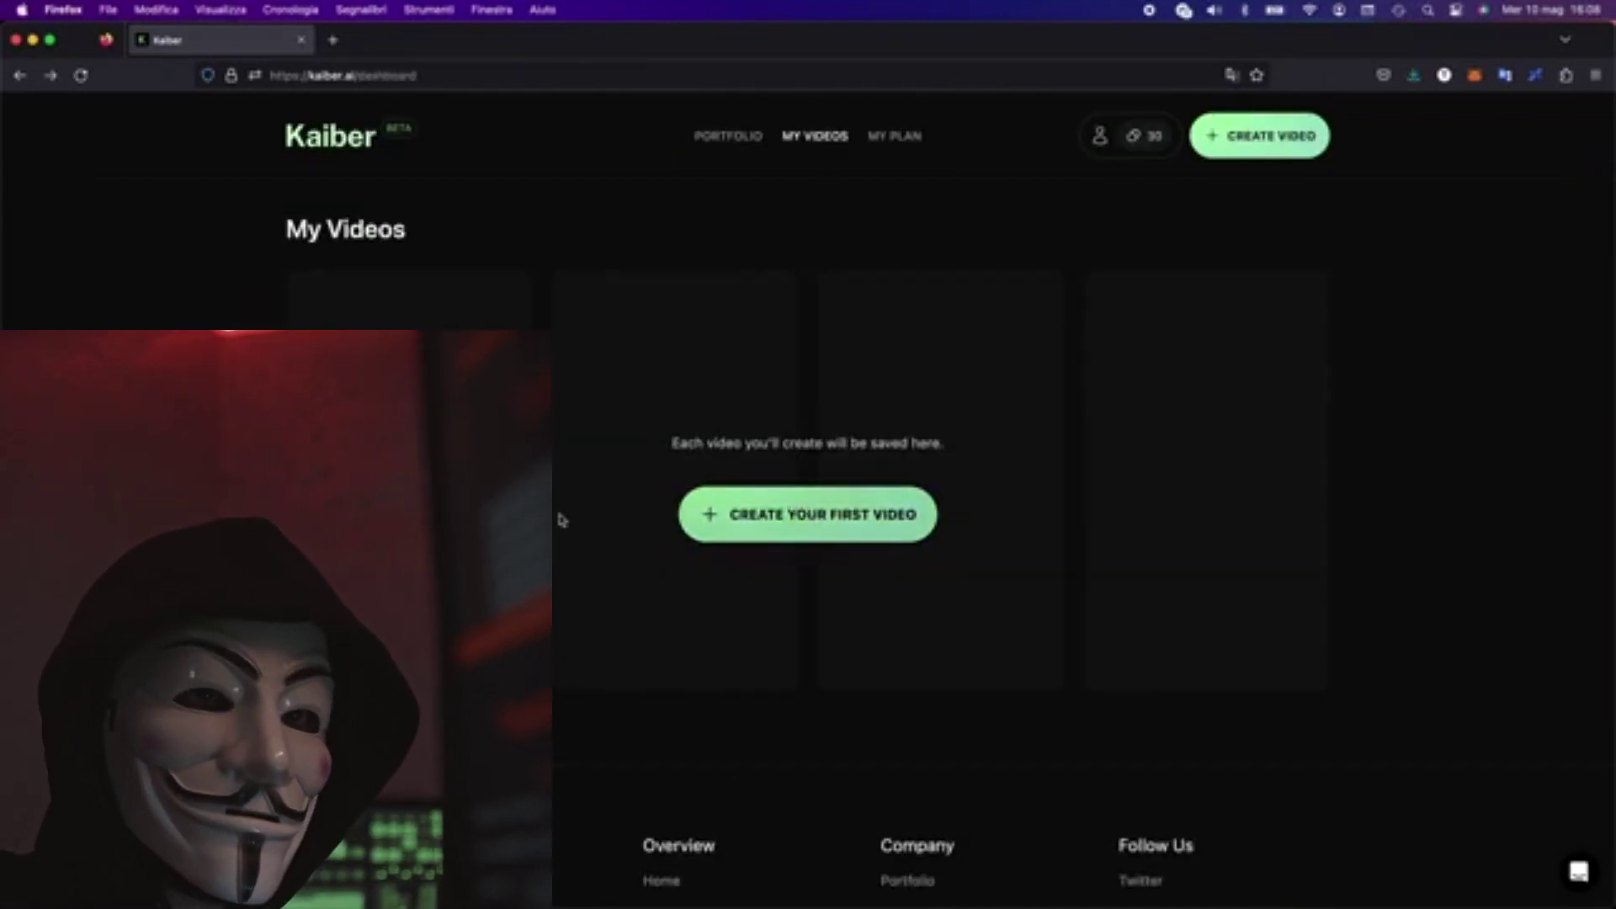
left_click(761, 521)
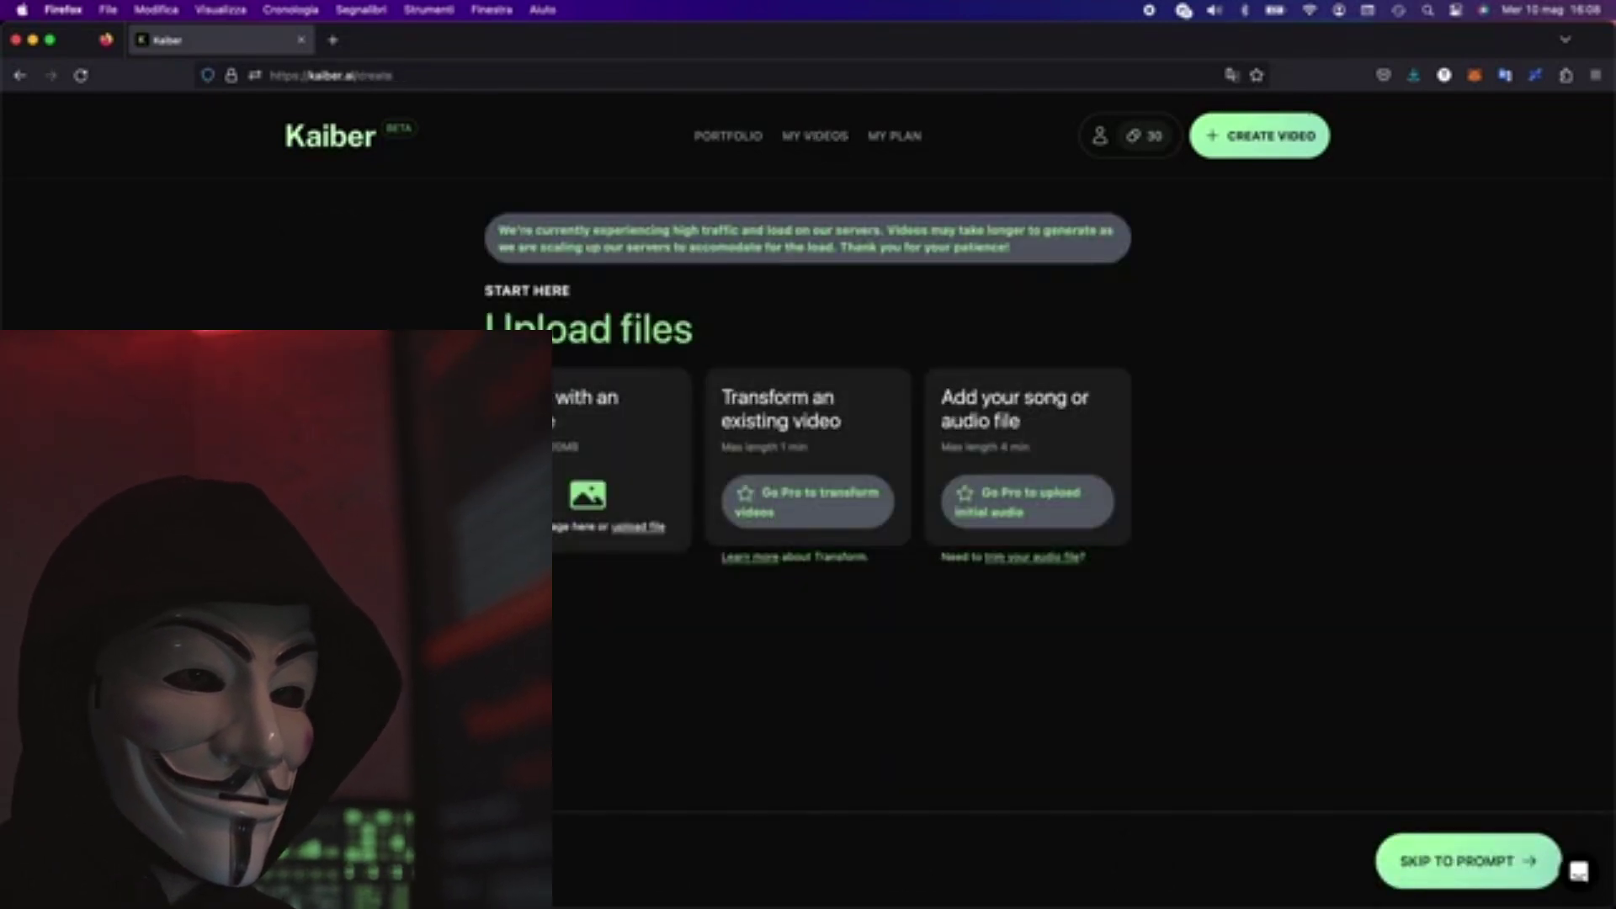
left_click(598, 511)
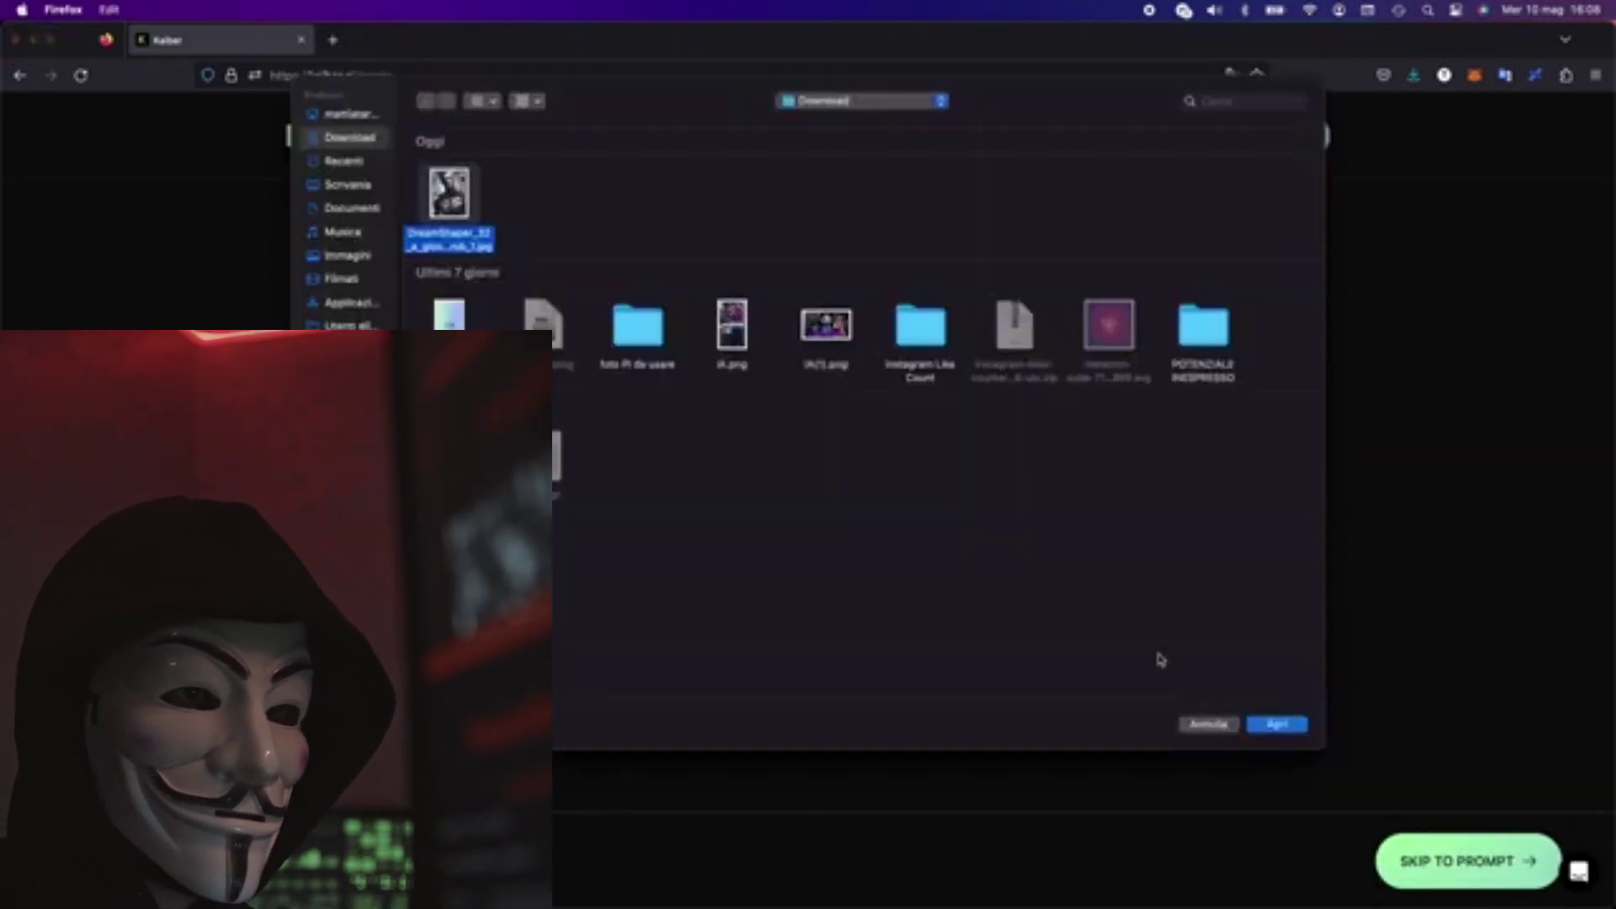
left_click(1275, 725)
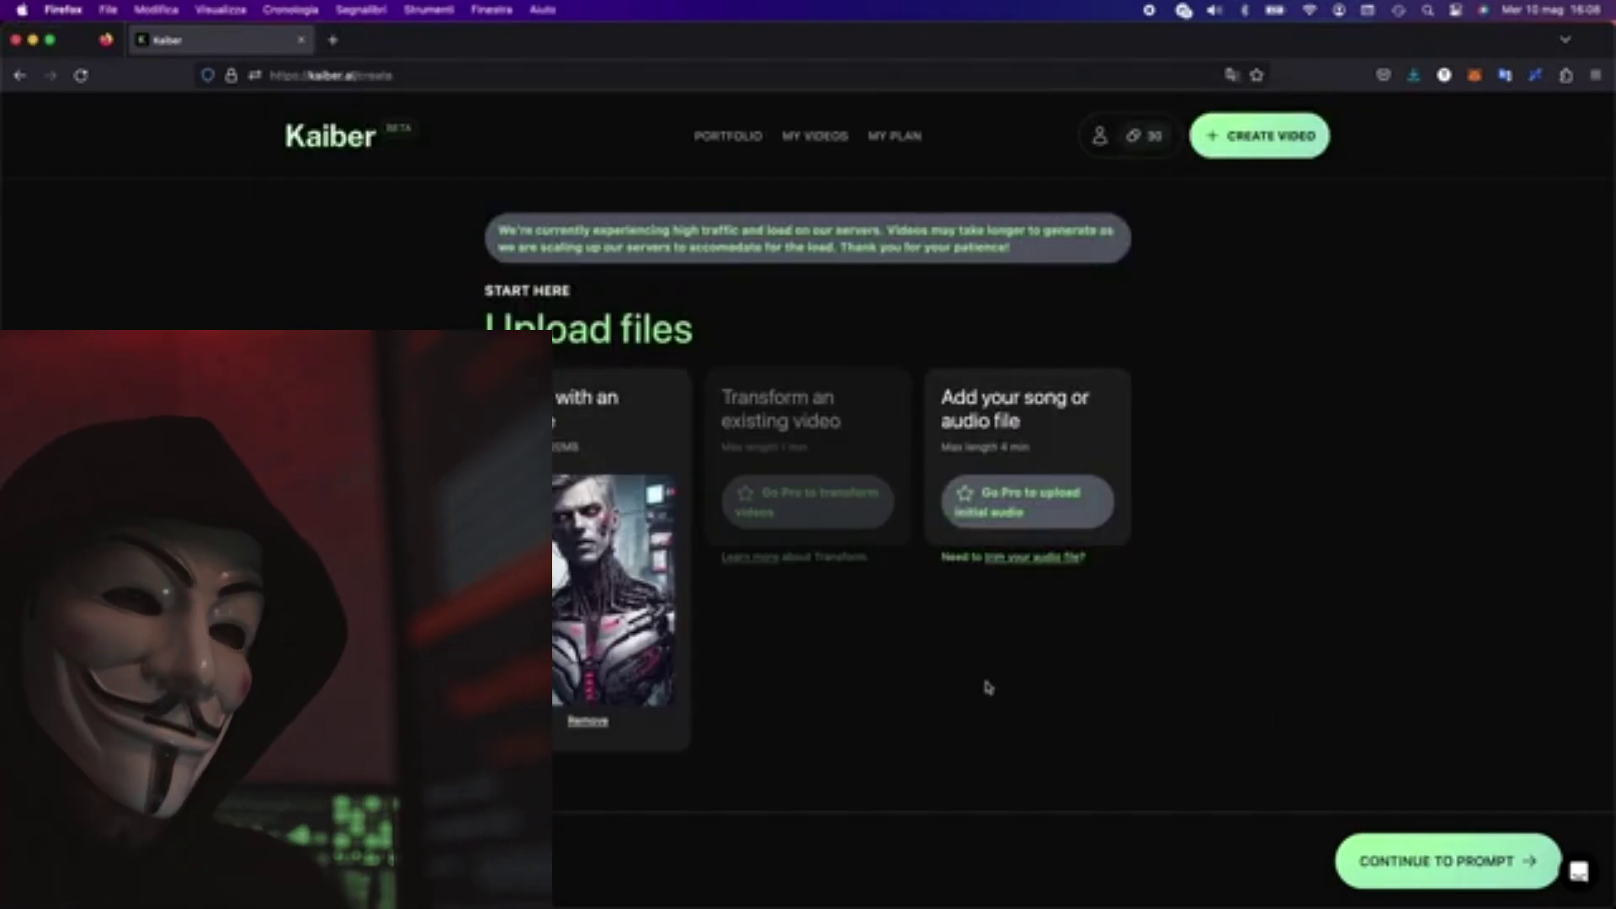
left_click(1463, 862)
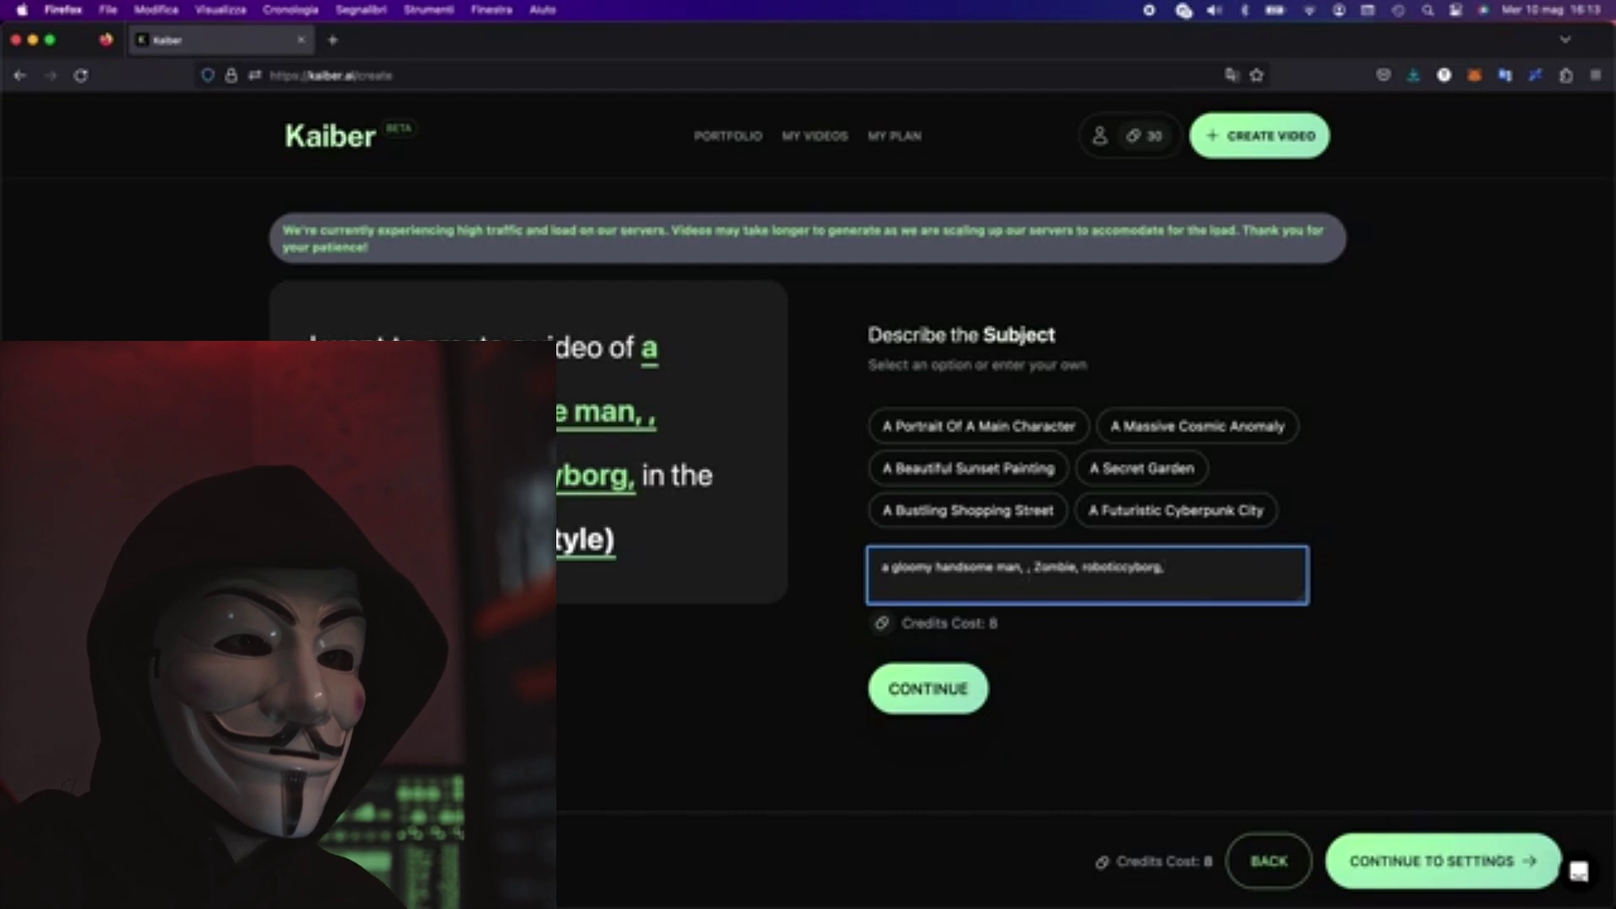
Confirm the subject prompt 'gloomy handsome man, zombie, robotic cyborg'.
left_click(917, 692)
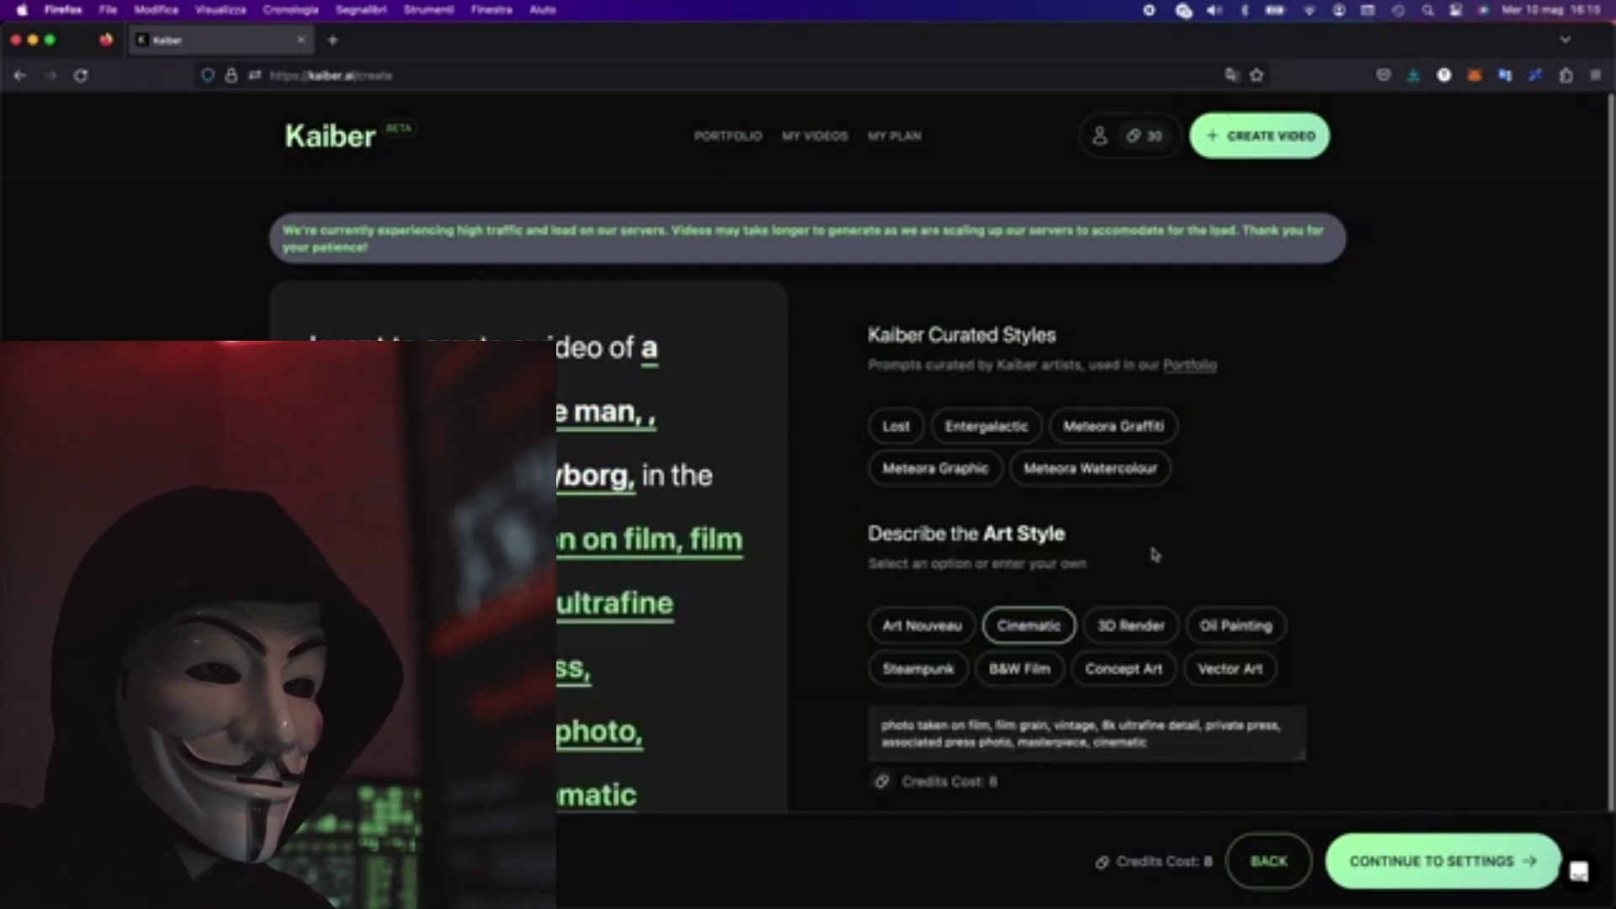
scroll(1209, 537, "down", 1)
scroll(1208, 537, "down", 1)
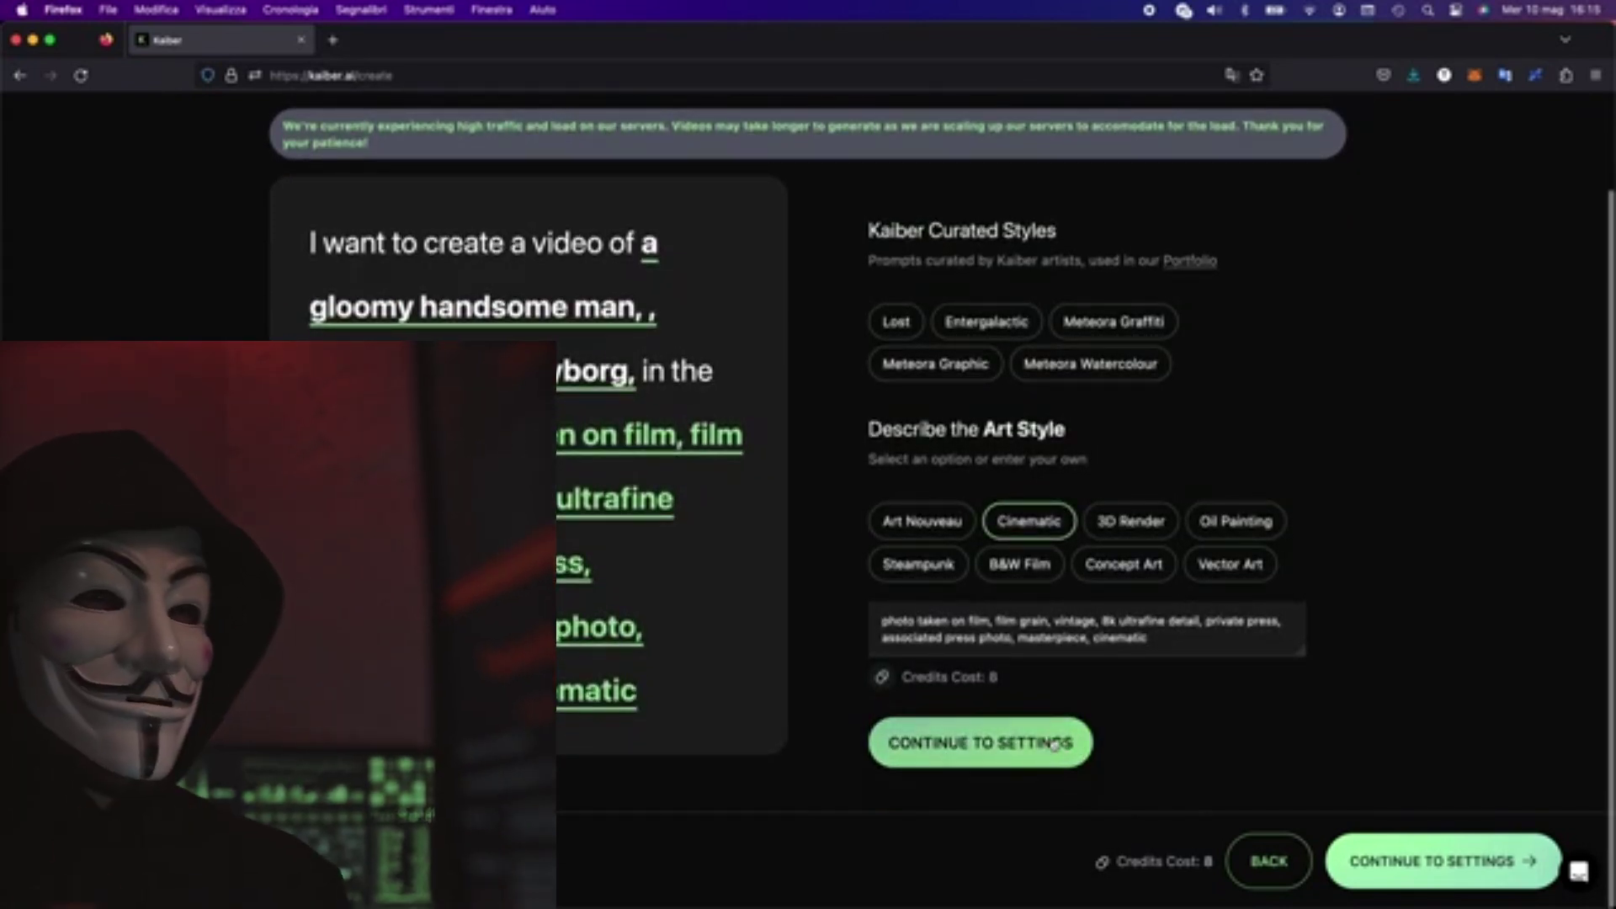
Raise the video duration from 8 to 9 seconds in the settings.
left_click(1392, 858)
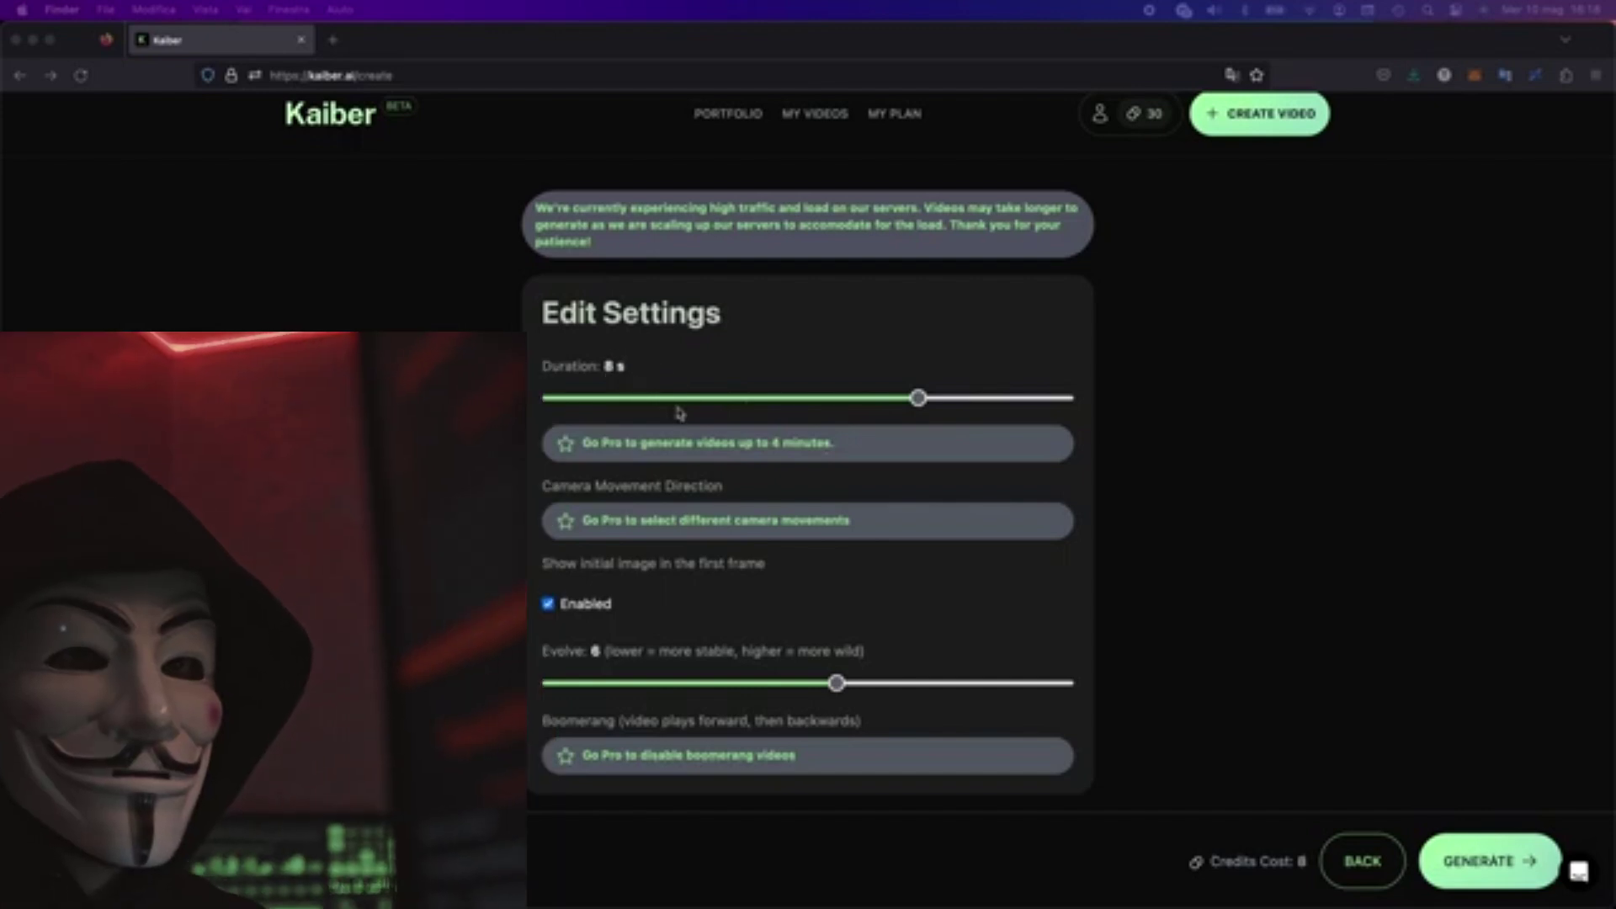
left_click(957, 401)
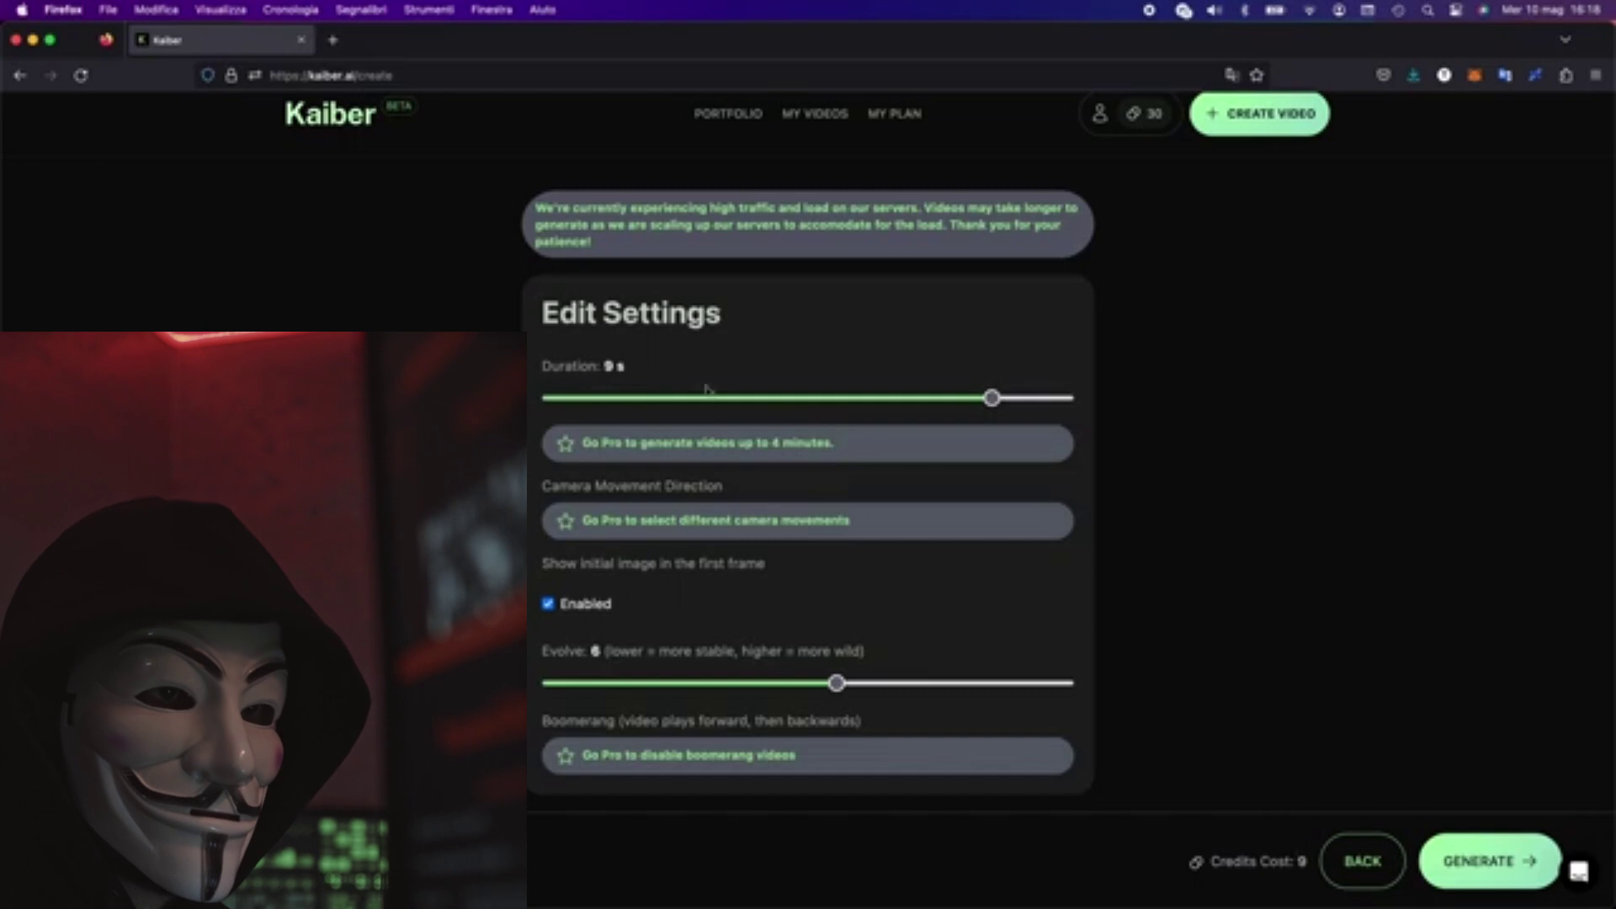
Start generating the 9-second cinematic zombie-cyborg video.
left_click(1477, 862)
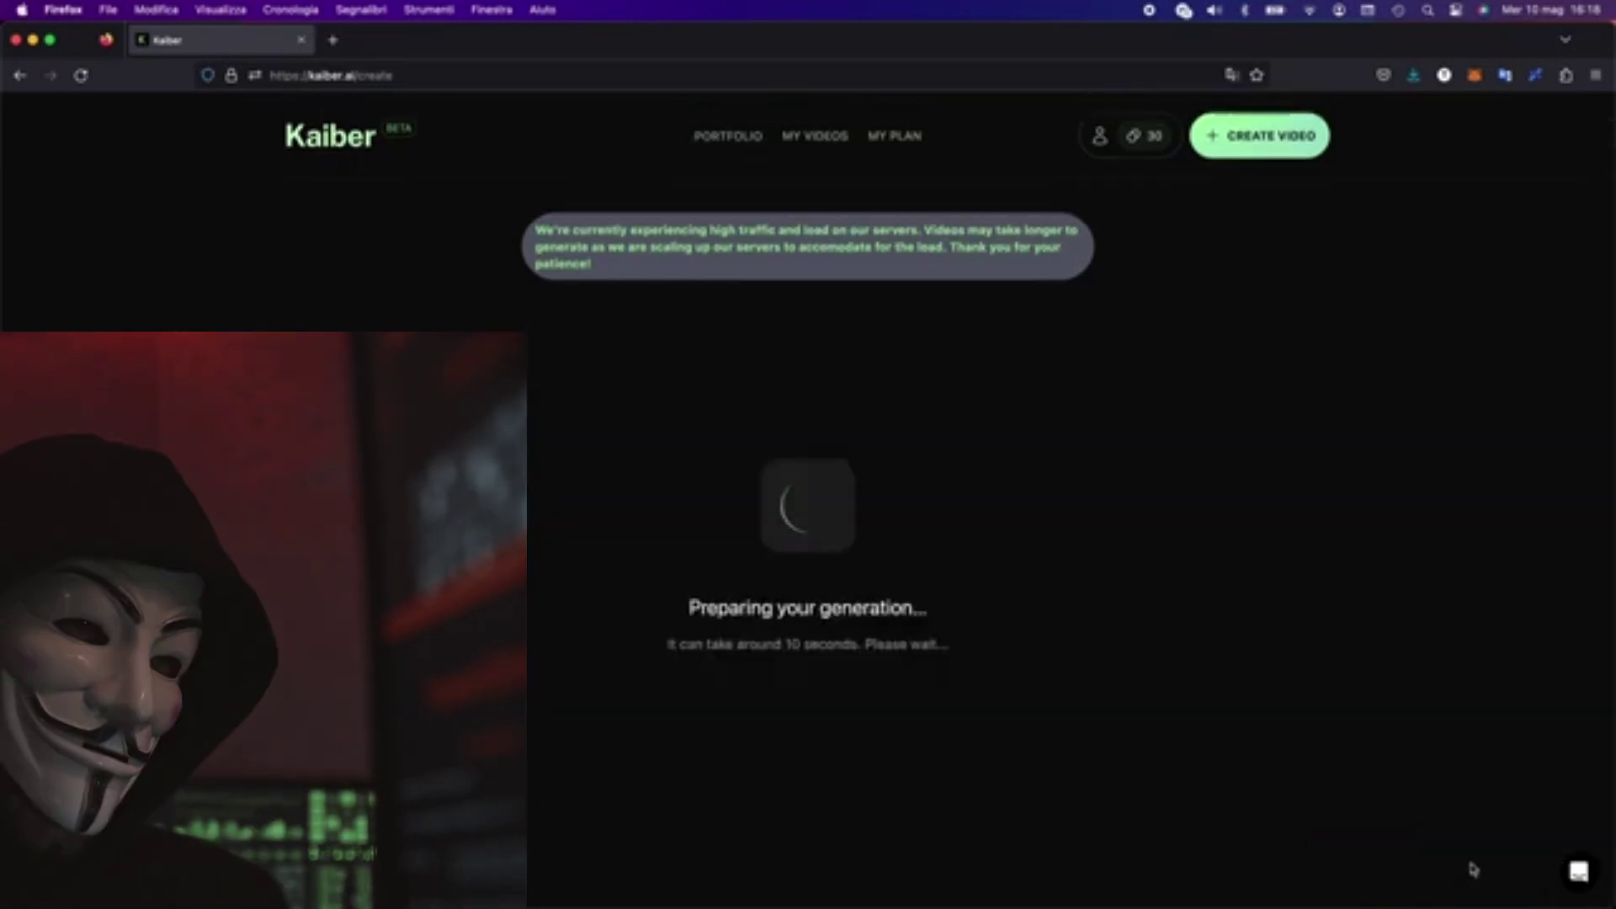